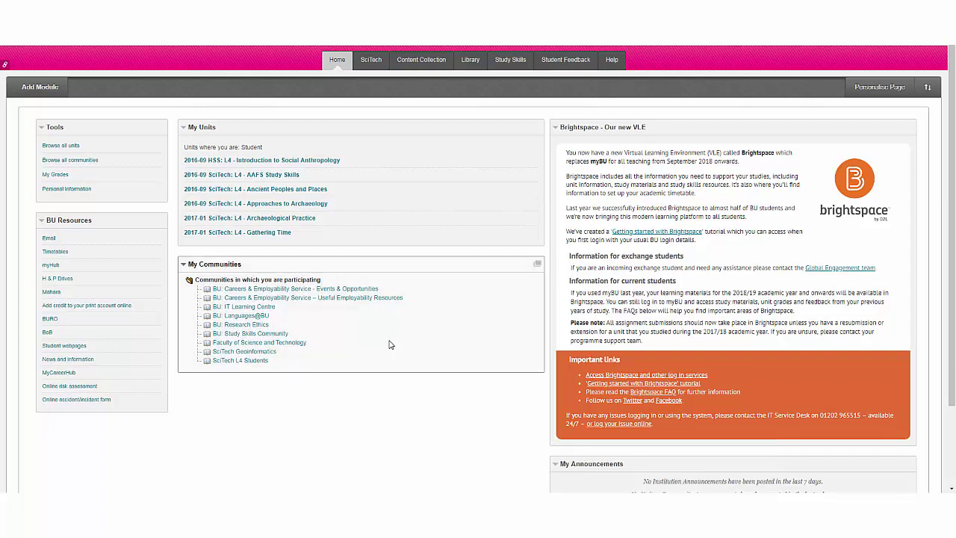
Open My Grades for the 2017-01 Gathering Time unit, showing Theories Evaluation at 58/100.
{"action": "left_click", "coordinate": [278, 232]}
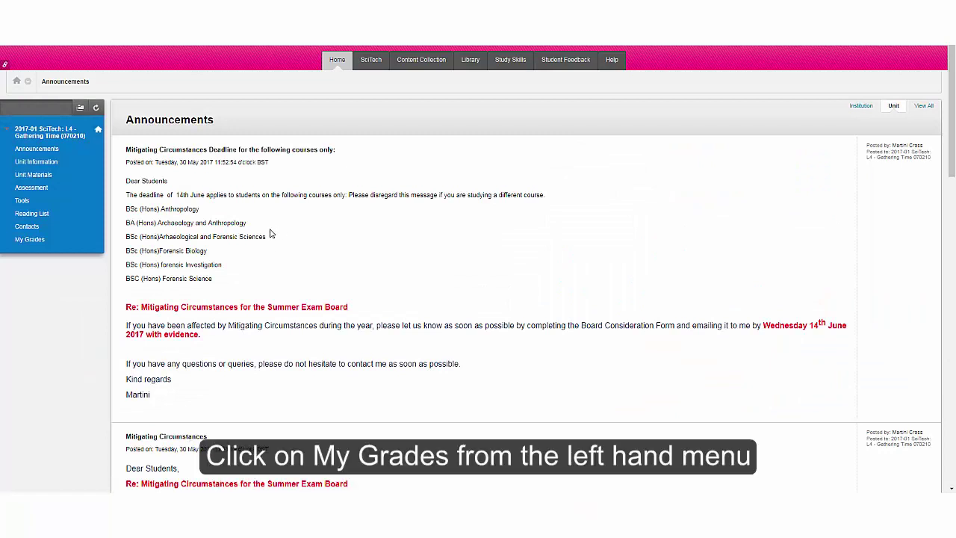
{"action": "left_click", "coordinate": [31, 240]}
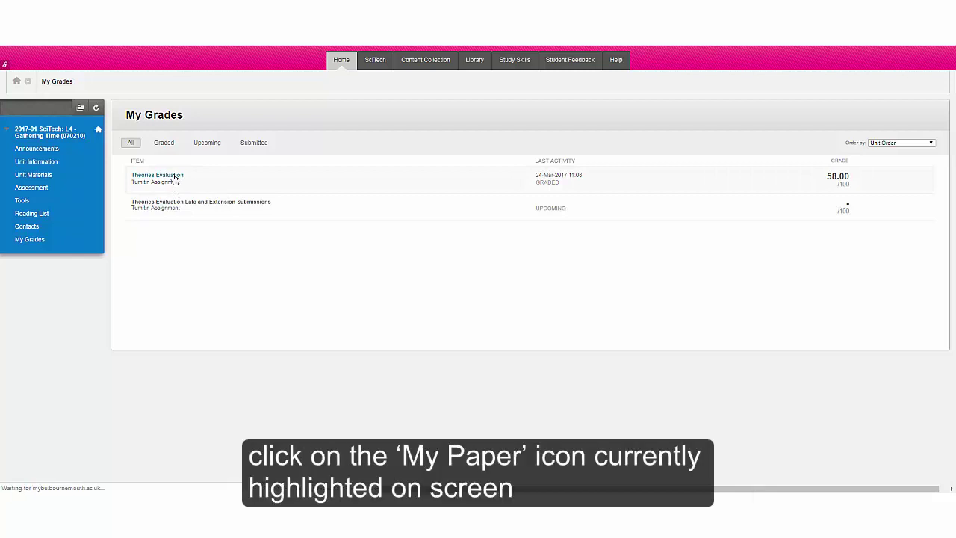
Open the graded Theories Evaluation submission in the Turnitin viewer.
{"action": "left_click", "coordinate": [173, 178]}
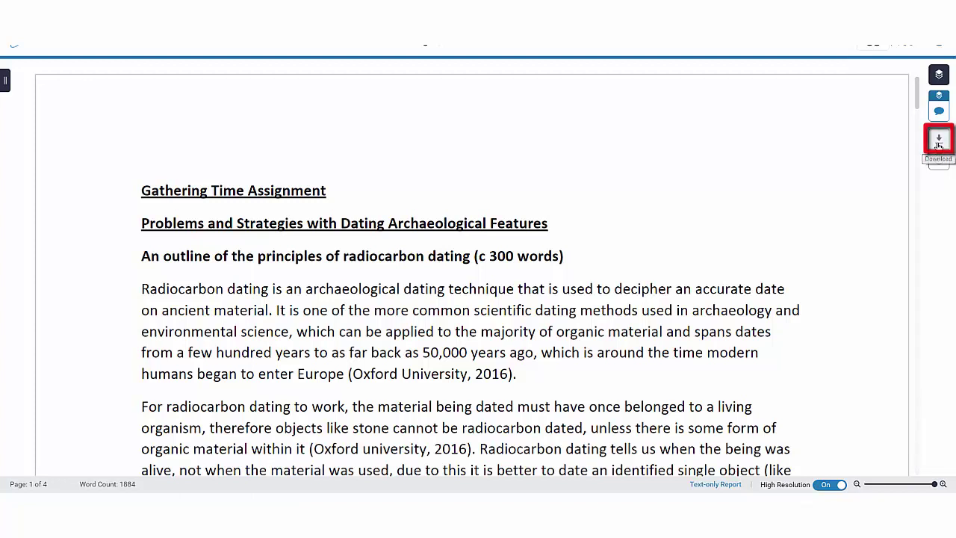
Download the Current View of the marked Theories Evaluation paper as a PDF.
{"action": "left_click", "coordinate": [938, 144]}
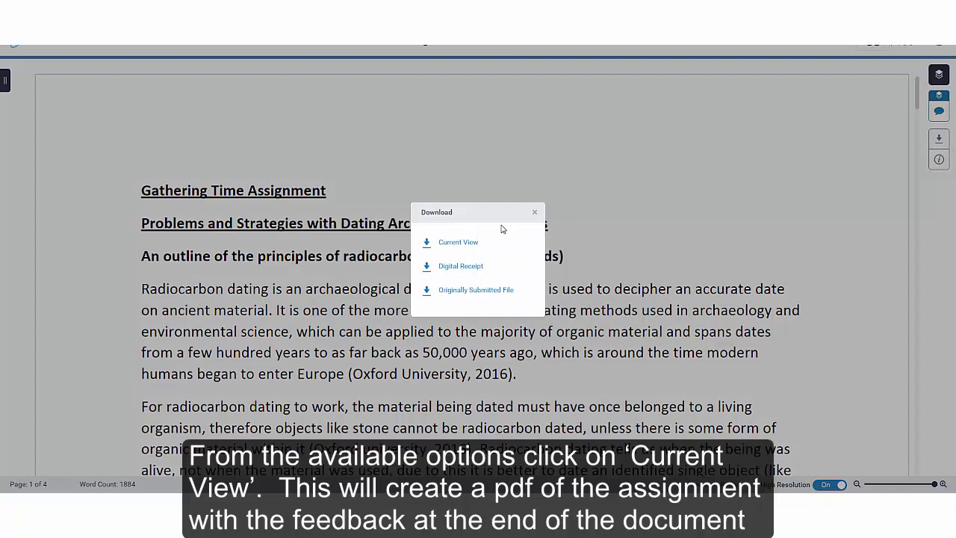
{"action": "left_click", "coordinate": [472, 245]}
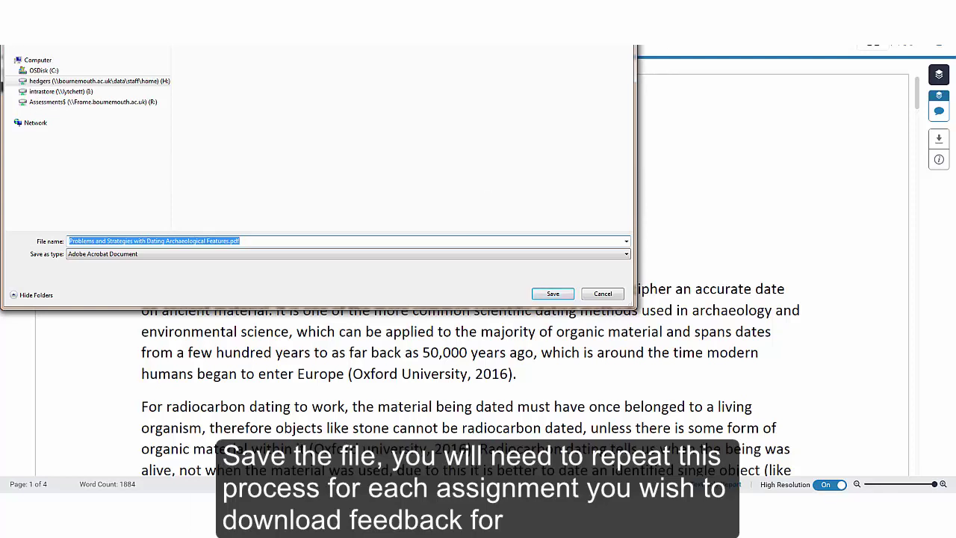
{"action": "key", "text": "Return"}
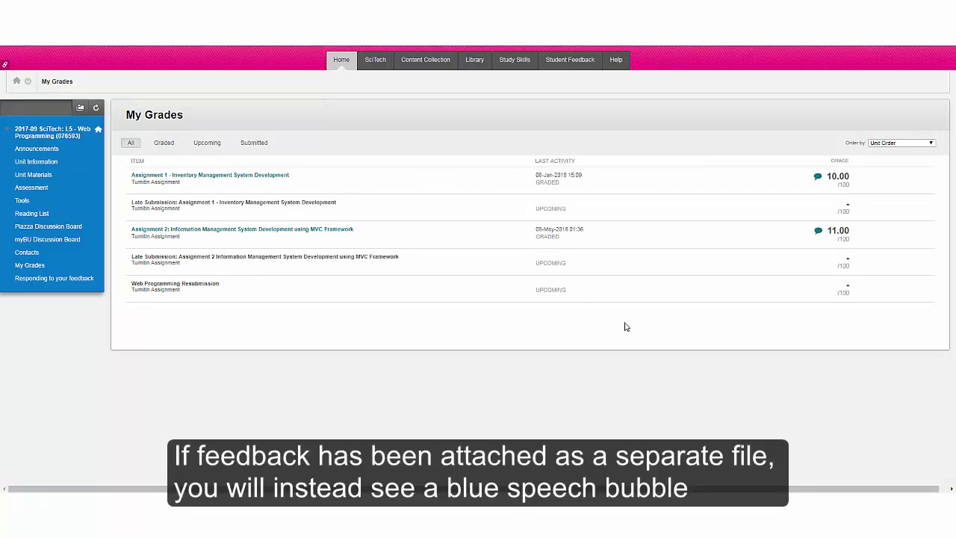
Open the WP Assignment 2 marking sheet from the Assignment 2 grade's feedback.
{"action": "left_click", "coordinate": [820, 234]}
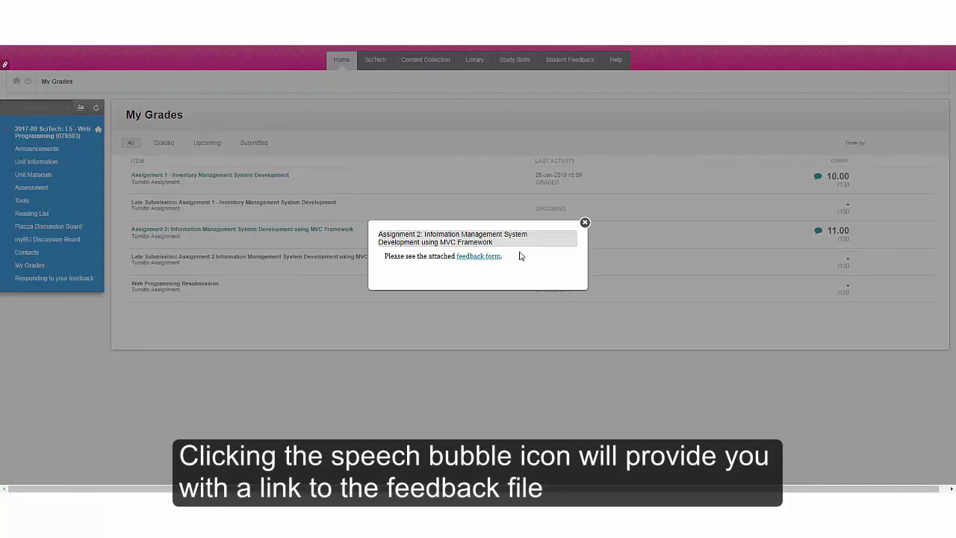
{"action": "left_click", "coordinate": [494, 261]}
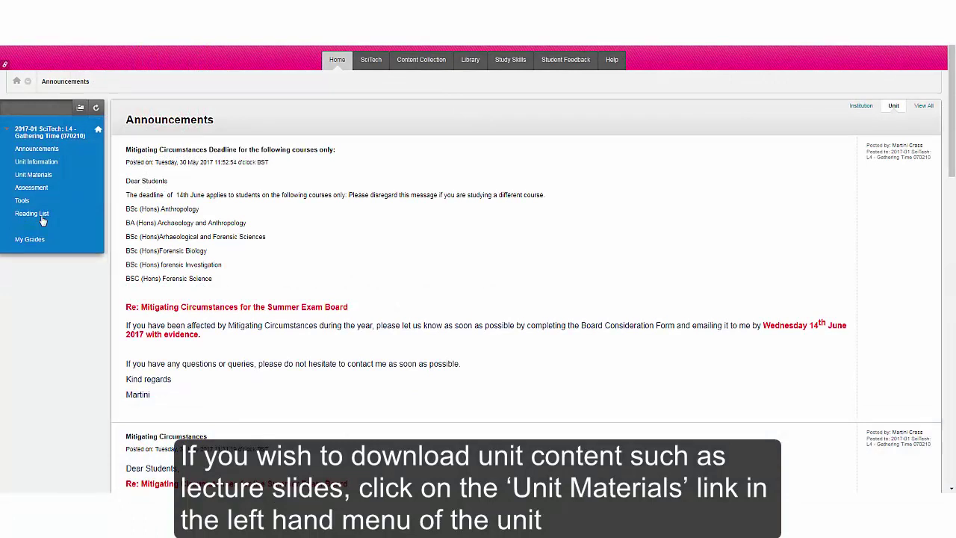
Try Lecture 1: Three Age System from Unit Materials, cancel its save prompt, and return to the list.
{"action": "left_click", "coordinate": [34, 174]}
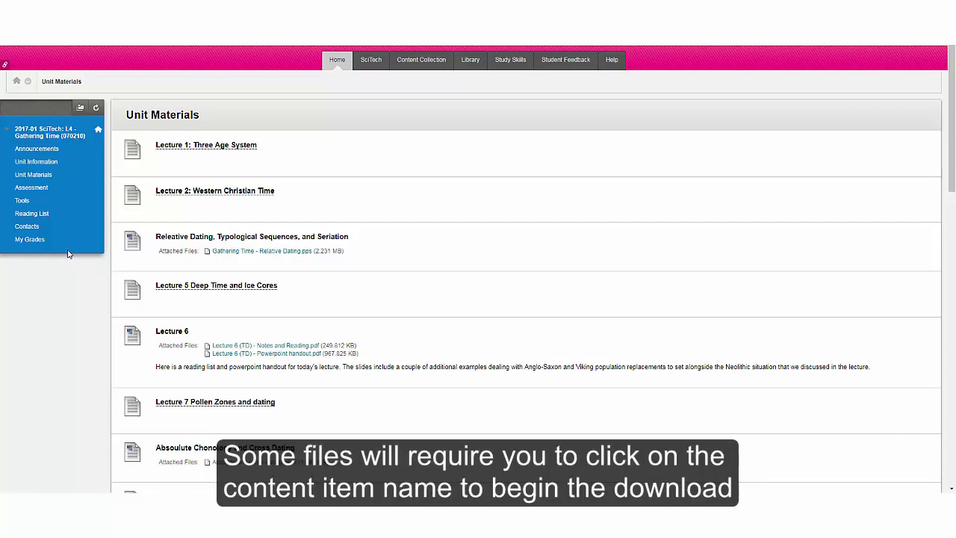
{"action": "left_click", "coordinate": [229, 151]}
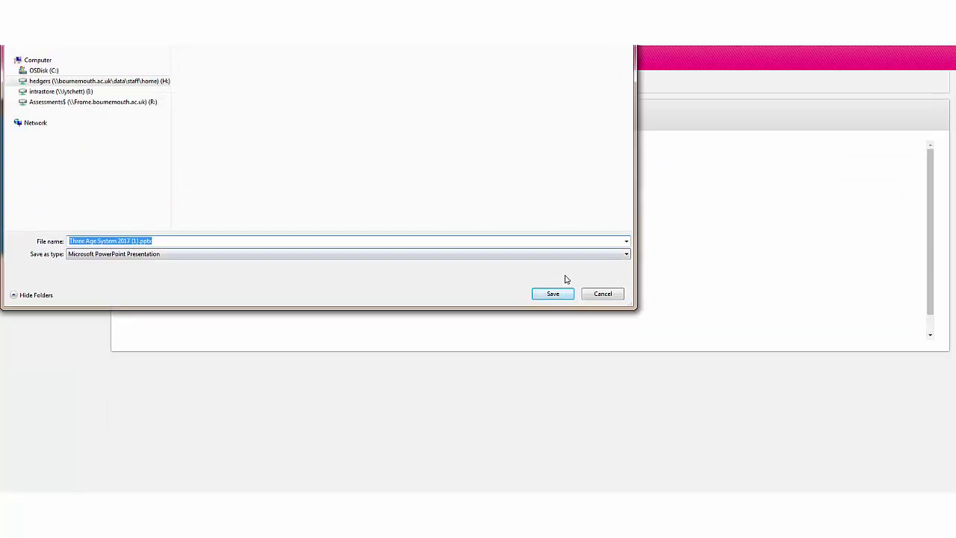
{"action": "left_click", "coordinate": [599, 297]}
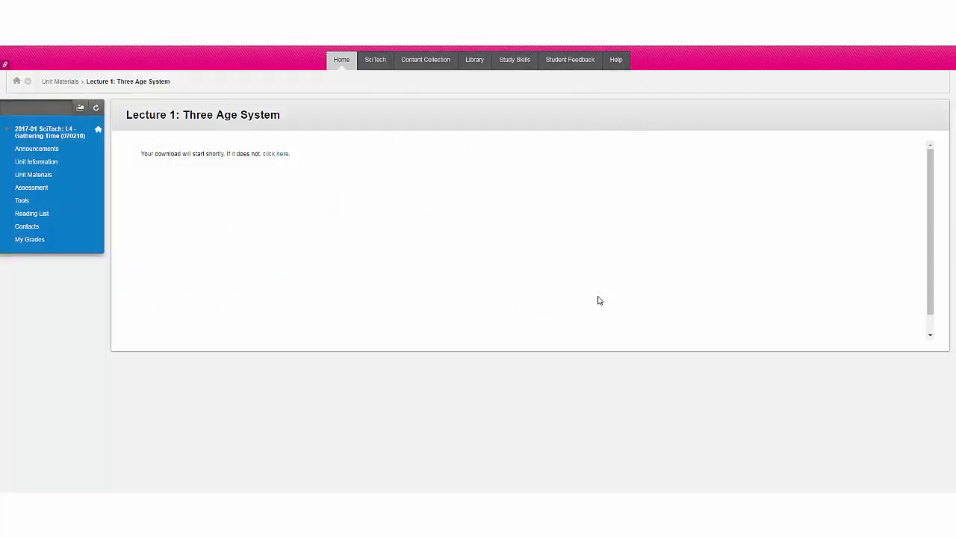
{"action": "key", "text": "alt+Left"}
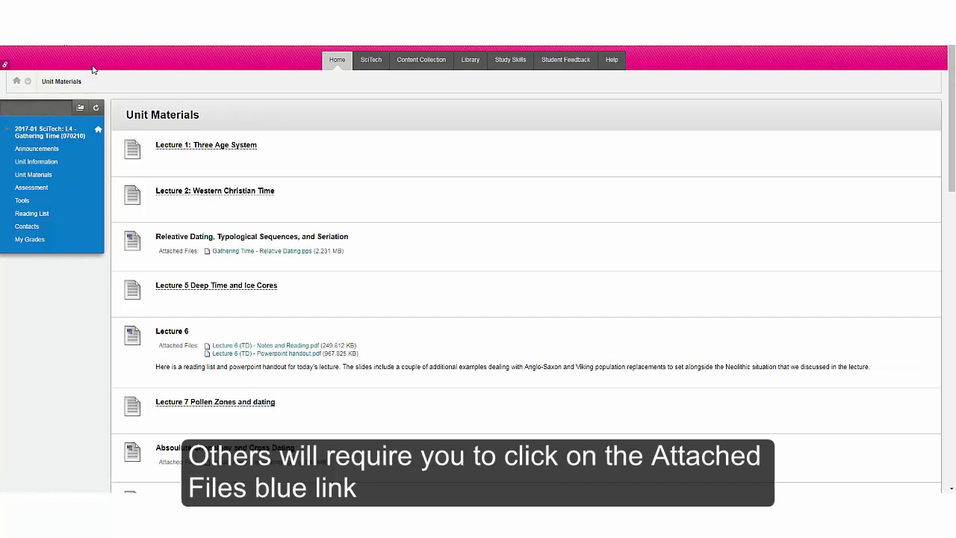
{"action": "left_click", "coordinate": [250, 256]}
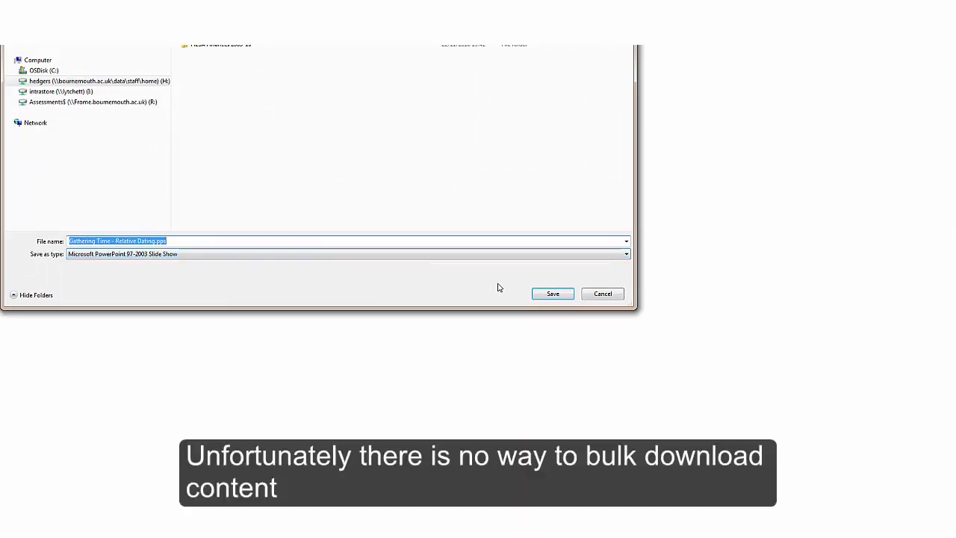
{"action": "left_click", "coordinate": [596, 295]}
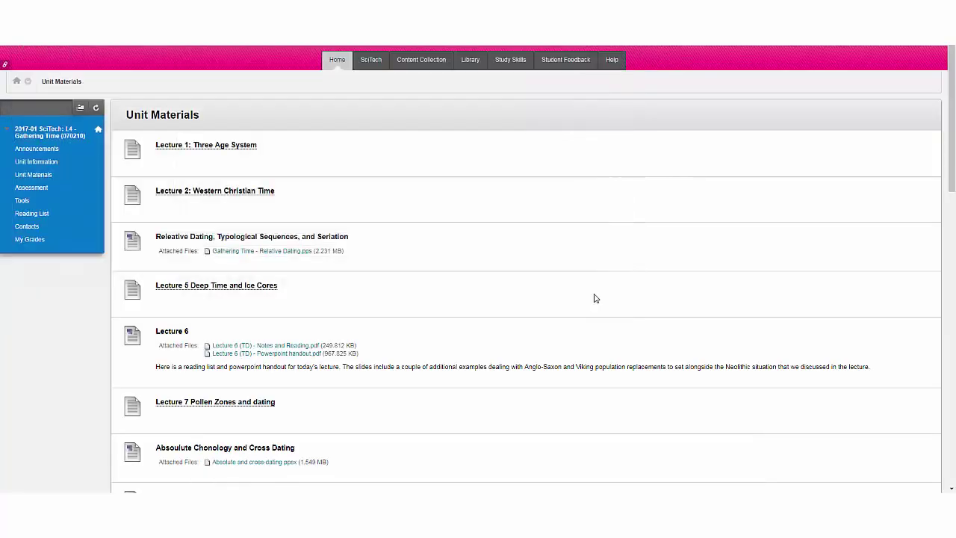